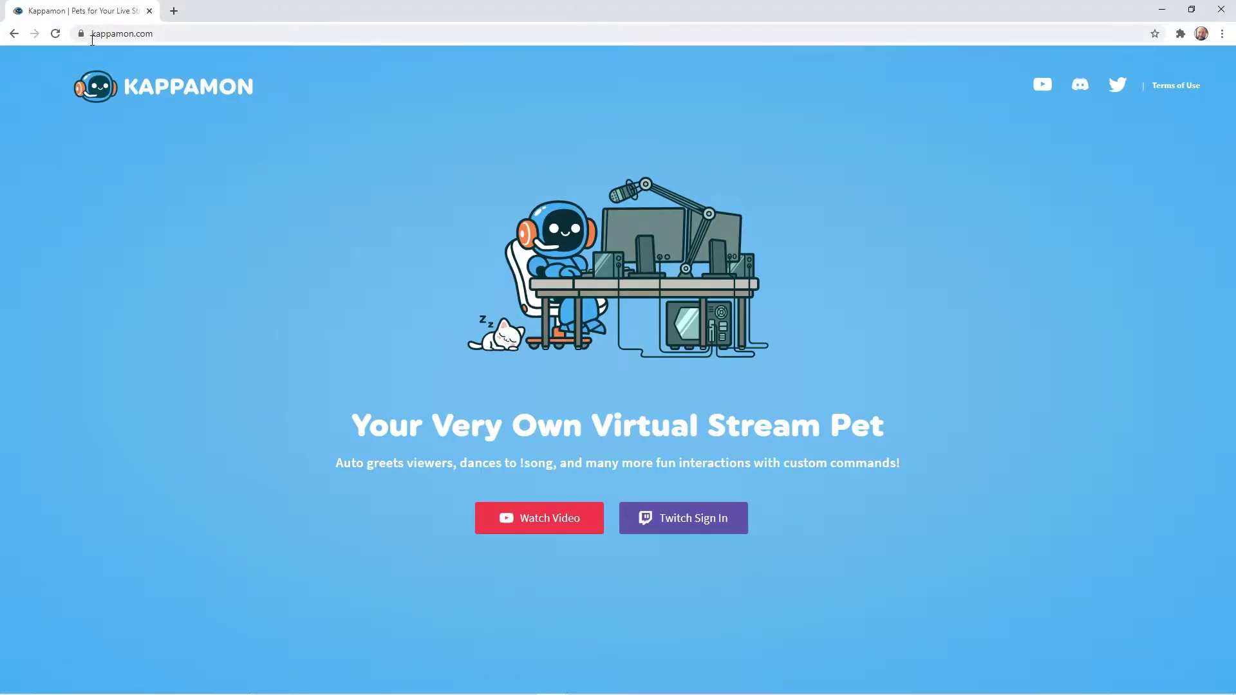
- Sign in to Kappamon with Twitch and open the collection of owned pets
click(698, 521)
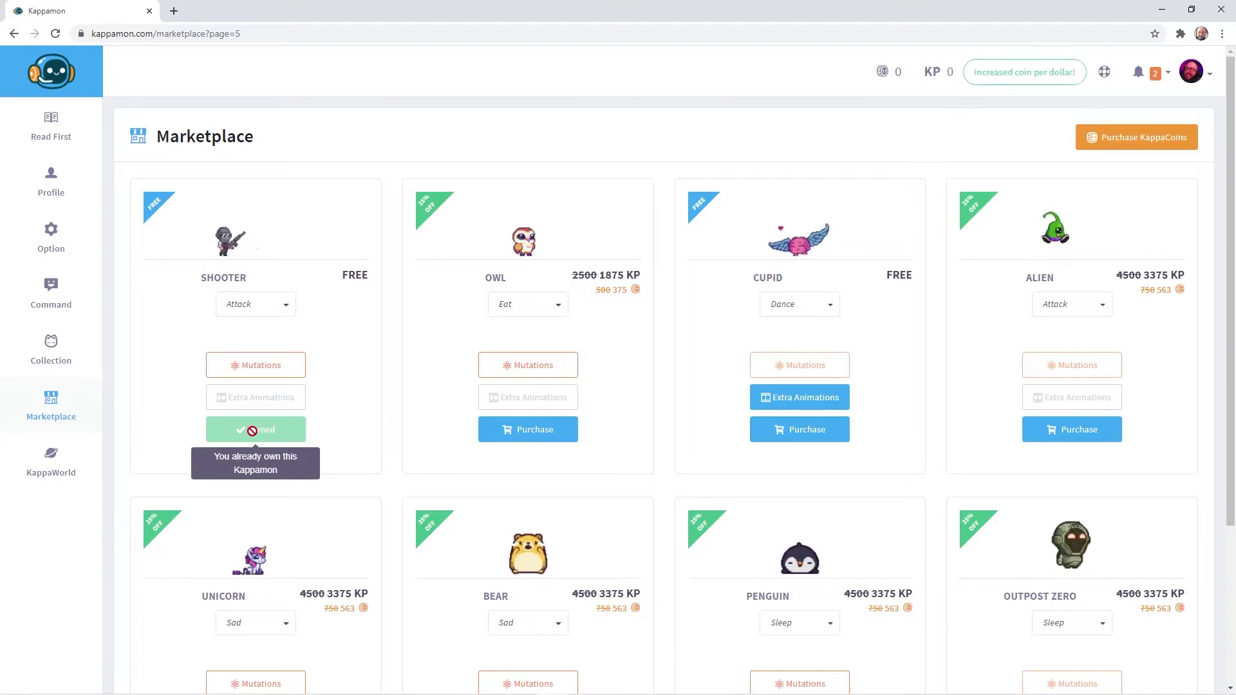
click(80, 353)
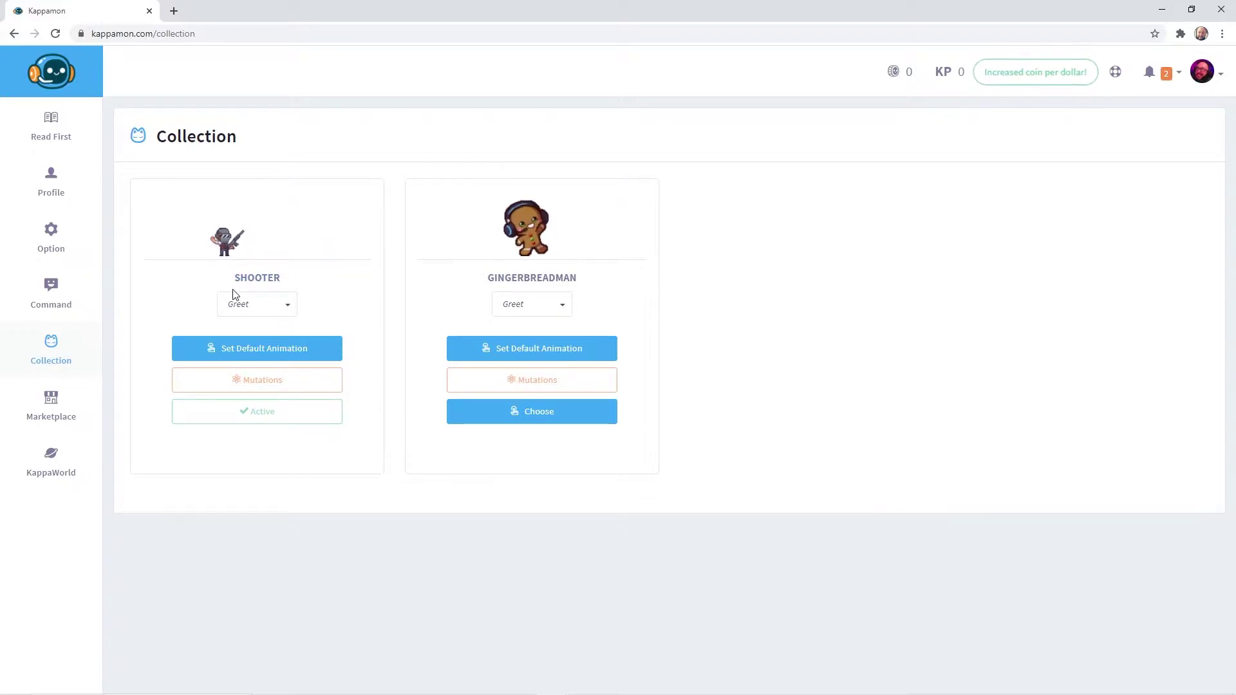
- Open the command list and review the existing pet commands with their messages, animations and types
click(50, 297)
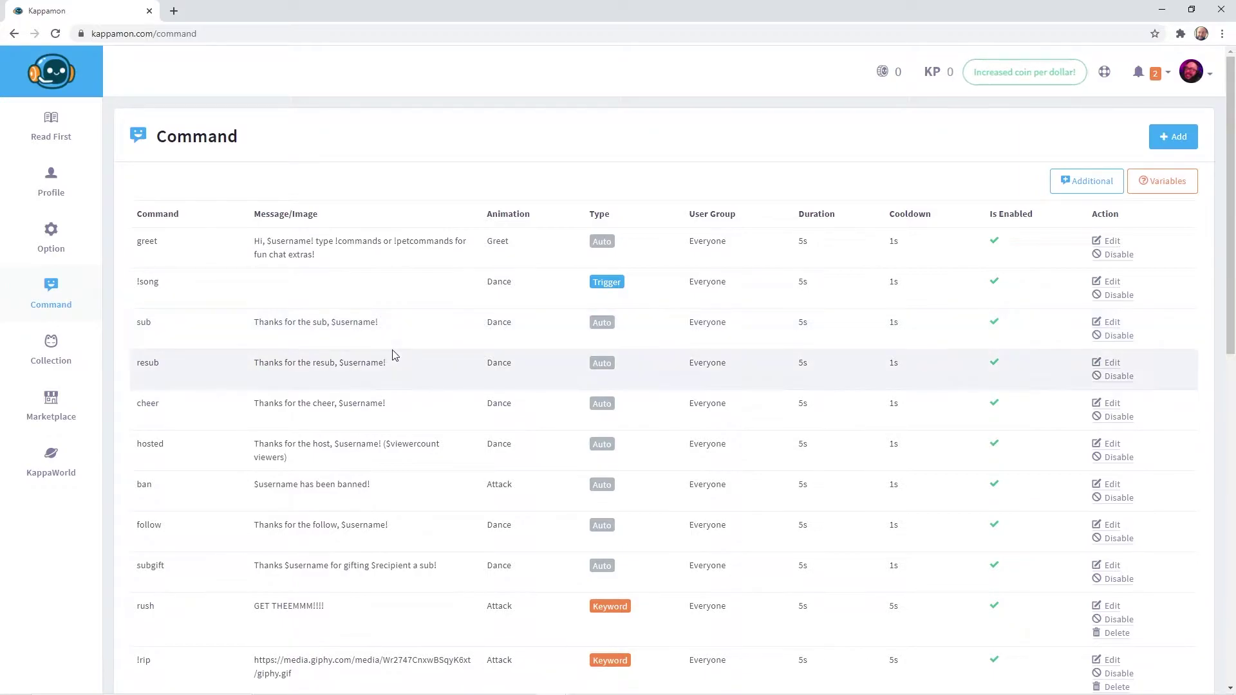
scroll(443, 402, down, 4)
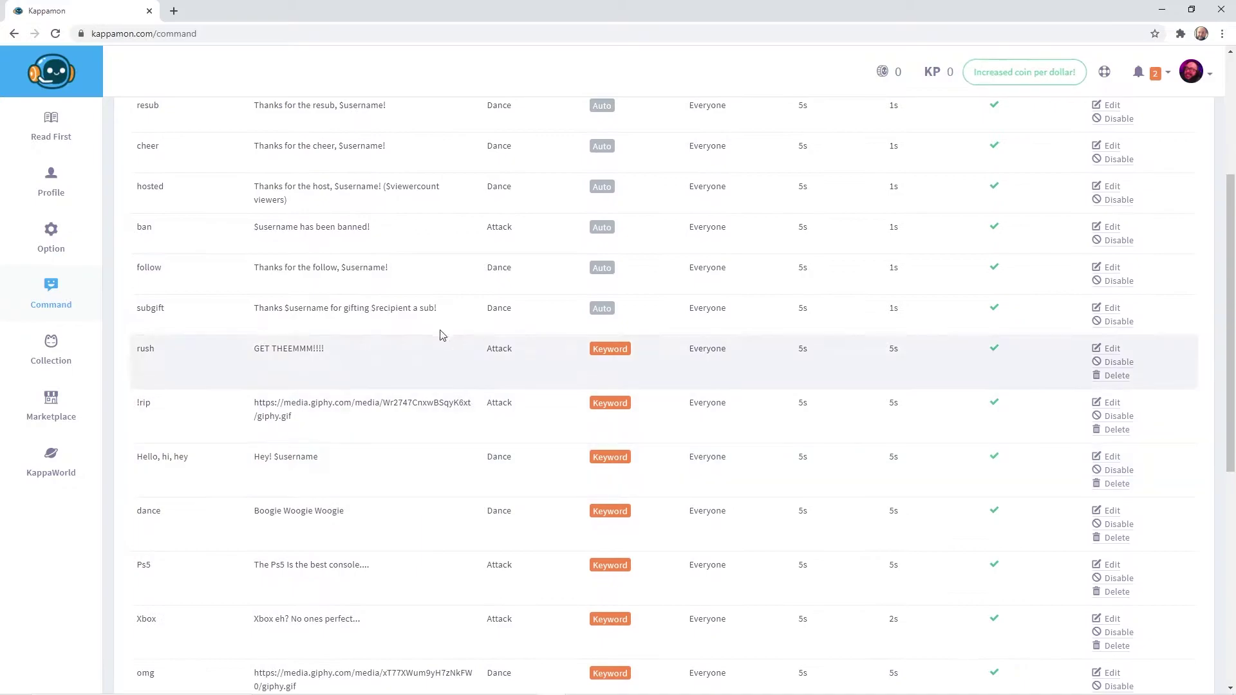
scroll(599, 239, down, 3)
scroll(599, 322, down, 5)
scroll(597, 503, up, 2)
scroll(597, 503, up, 10)
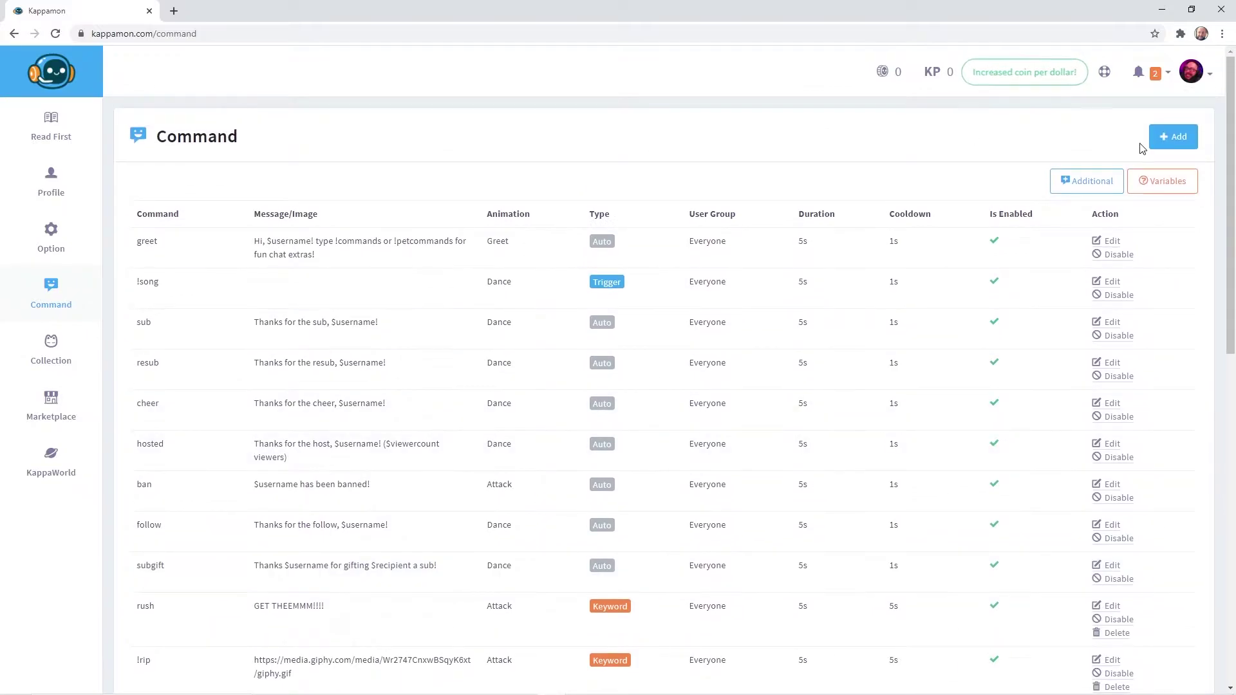
- Start a new command called !awkward with the first message "Oh my goodness this is awkward!"
click(1167, 141)
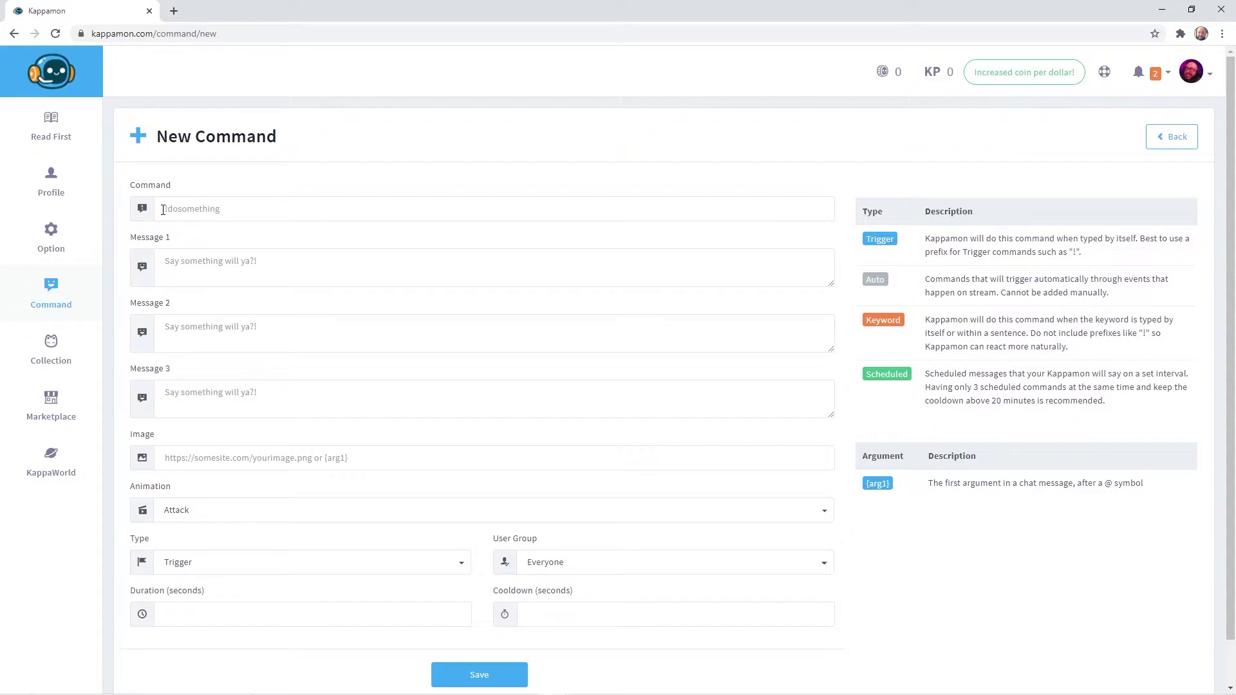
click(164, 209)
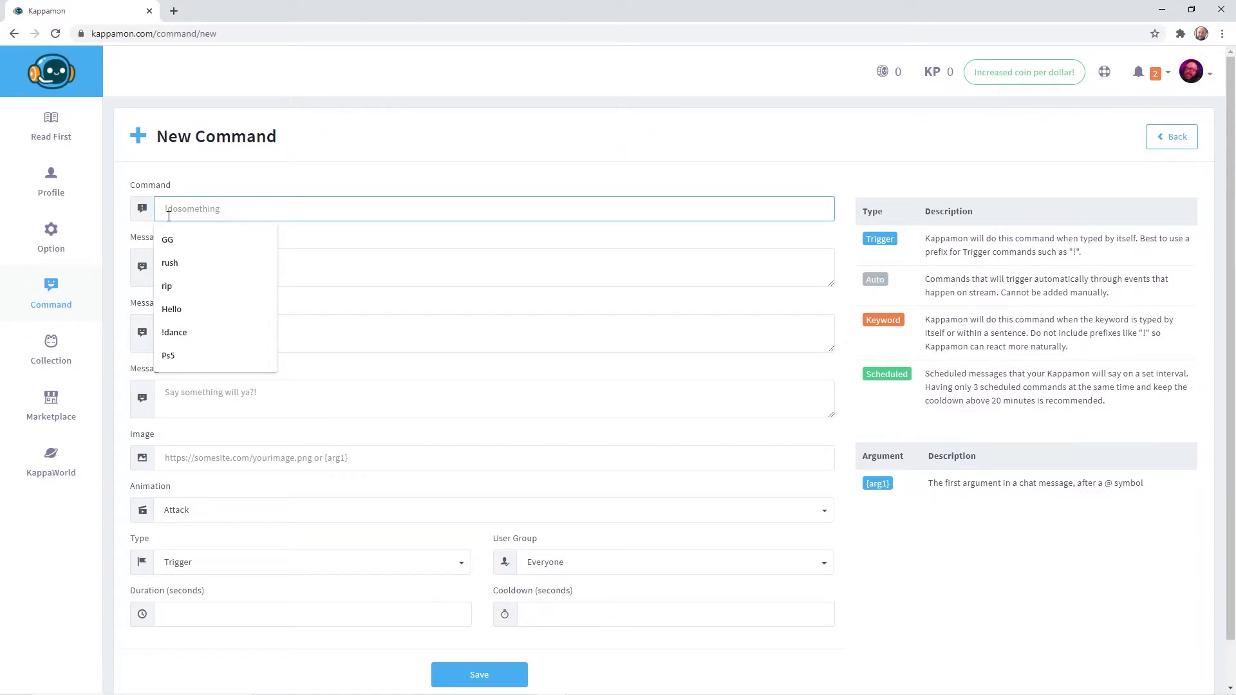
text(!aw)
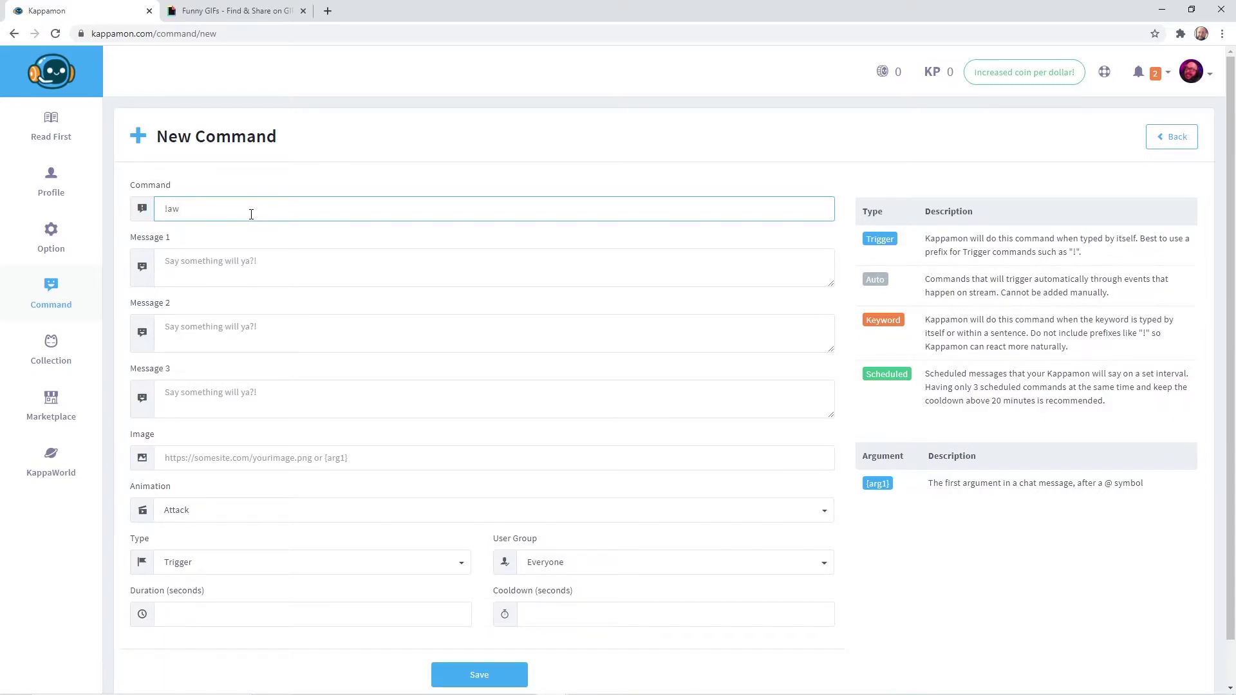
text(kward)
click(275, 259)
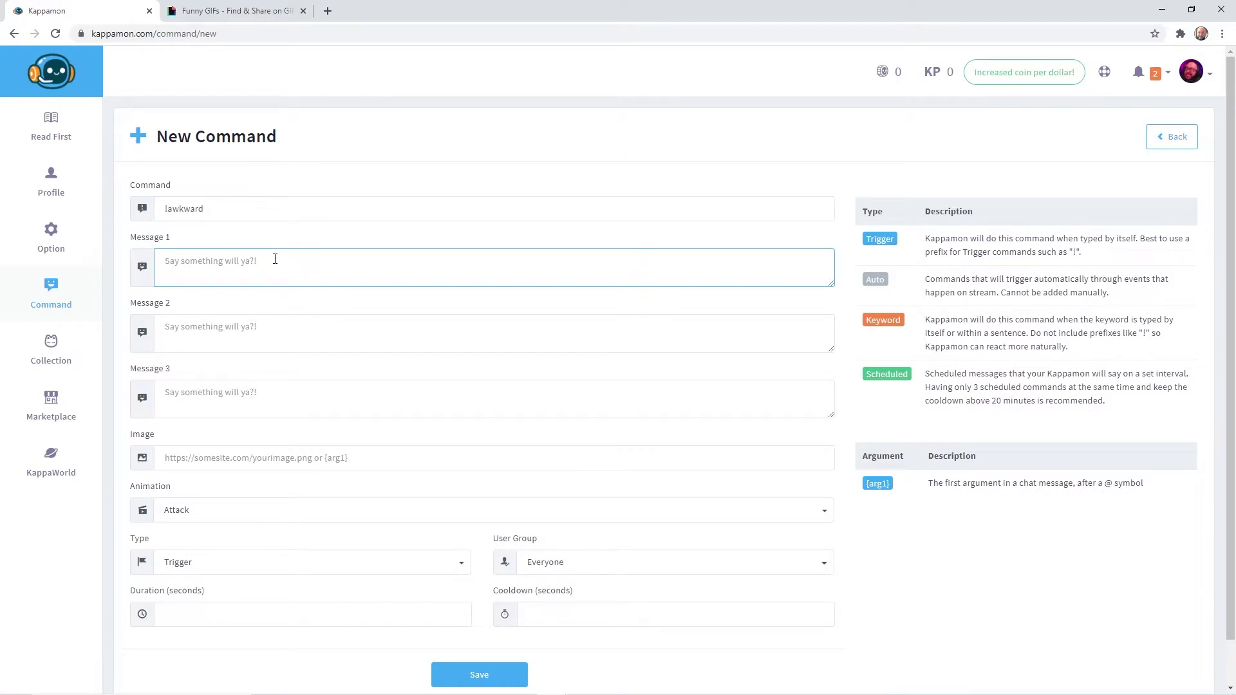
text(Oh my goodness this is awkward!)
scroll(335, 432, down, 1)
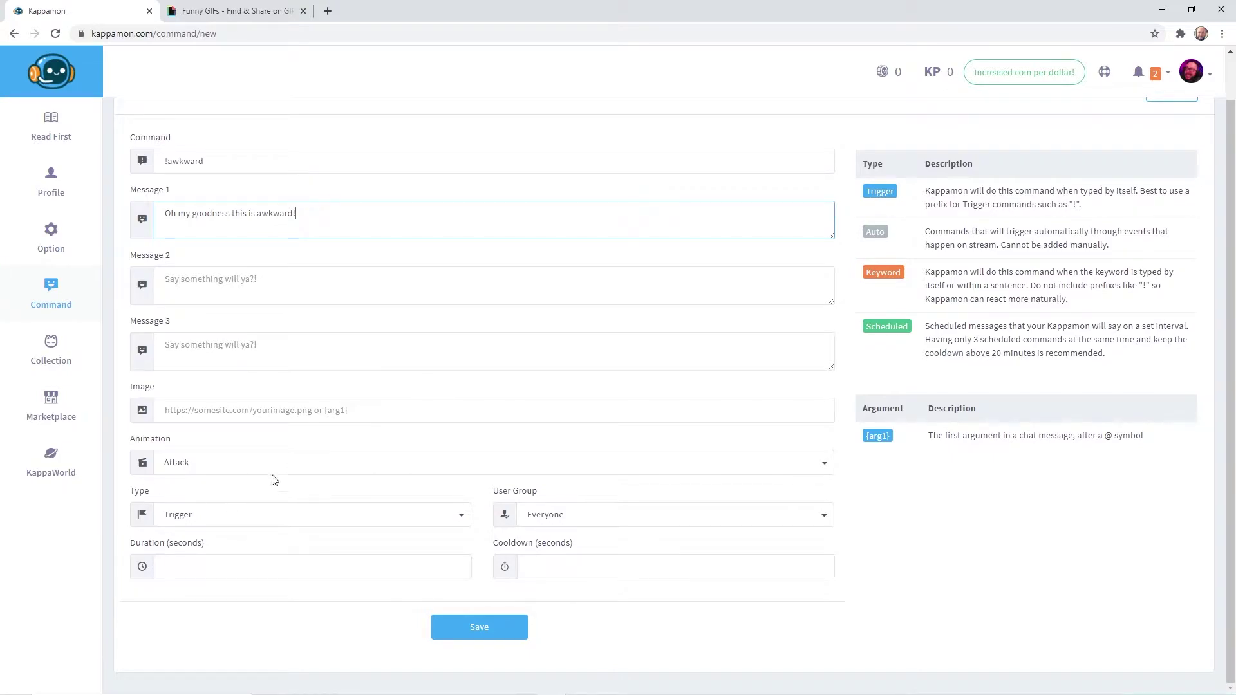
- Preview the Shooter pet's Greet, Attack, Dance and Gift animations in the collection
click(824, 464)
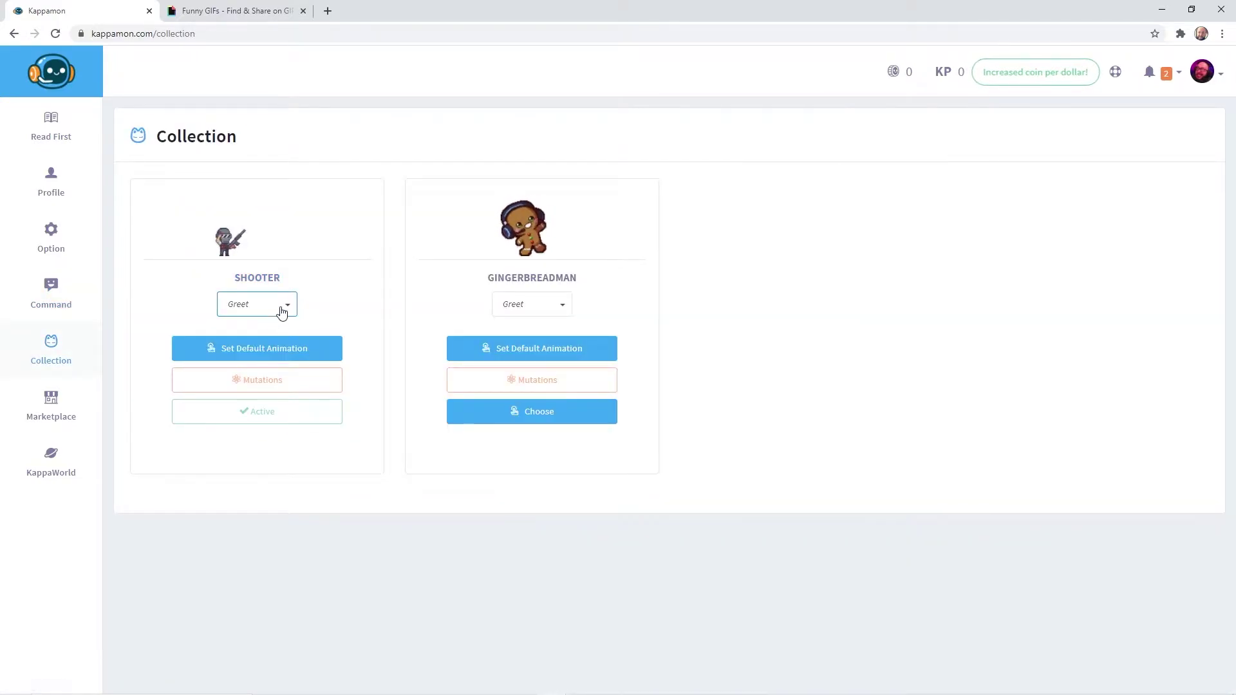
click(284, 311)
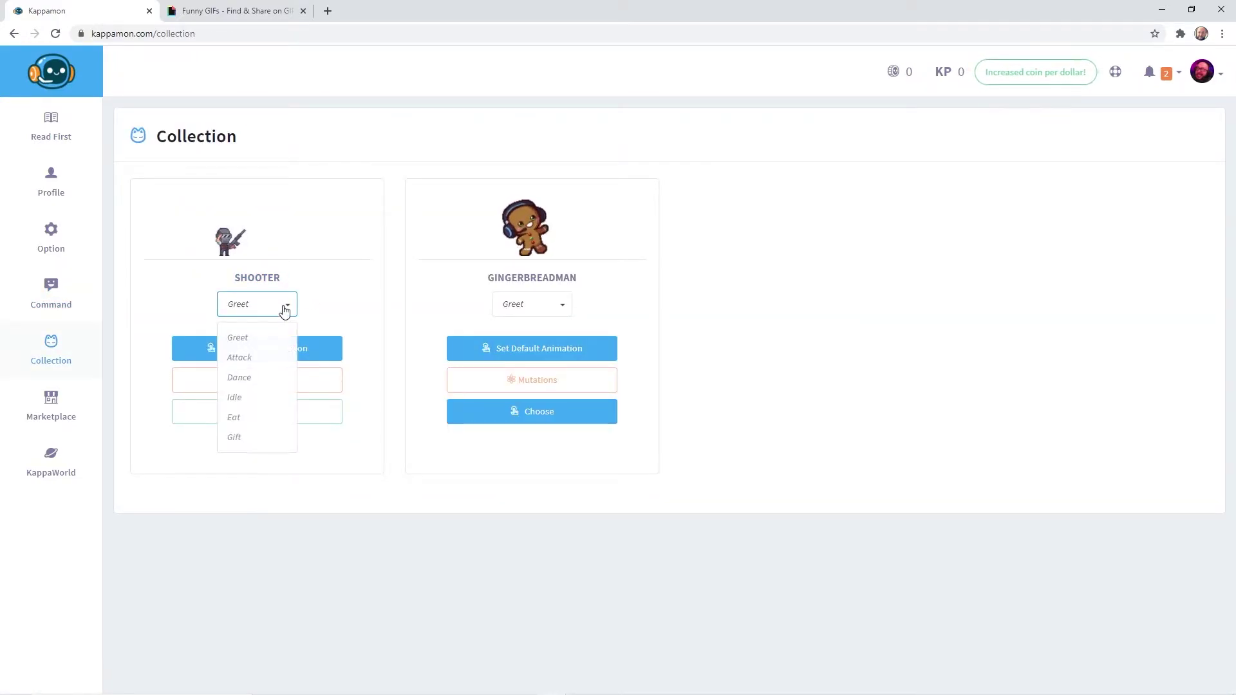
click(246, 341)
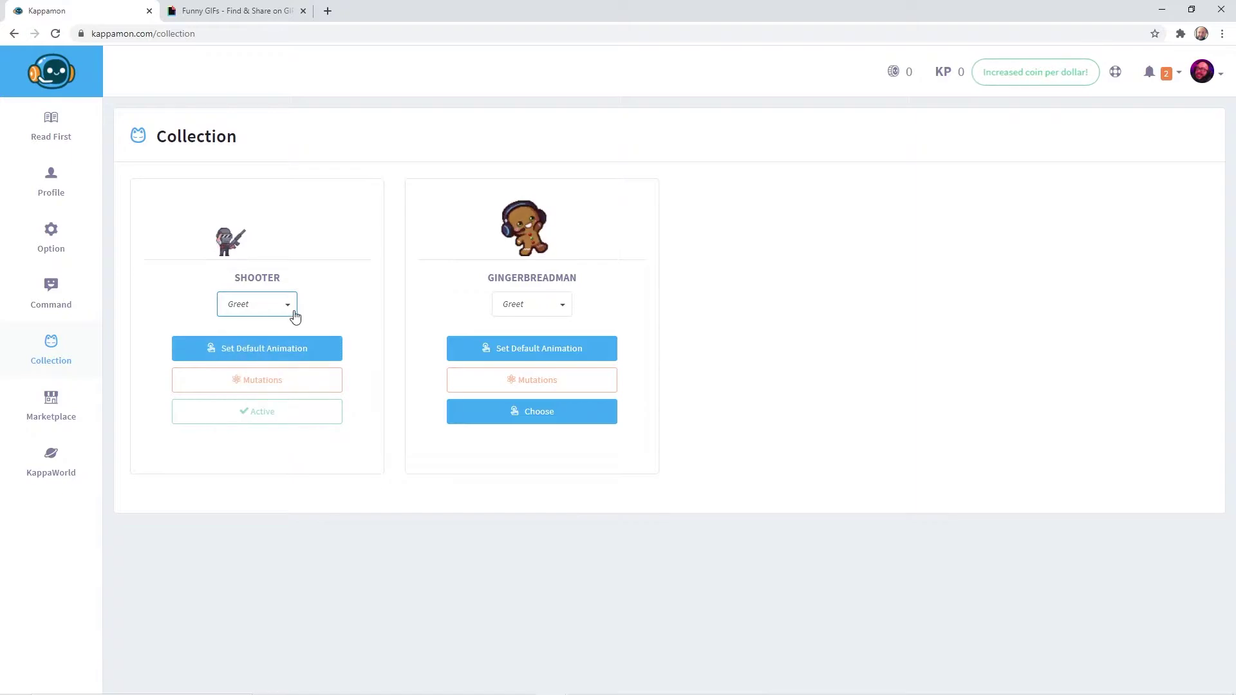
click(292, 313)
click(268, 357)
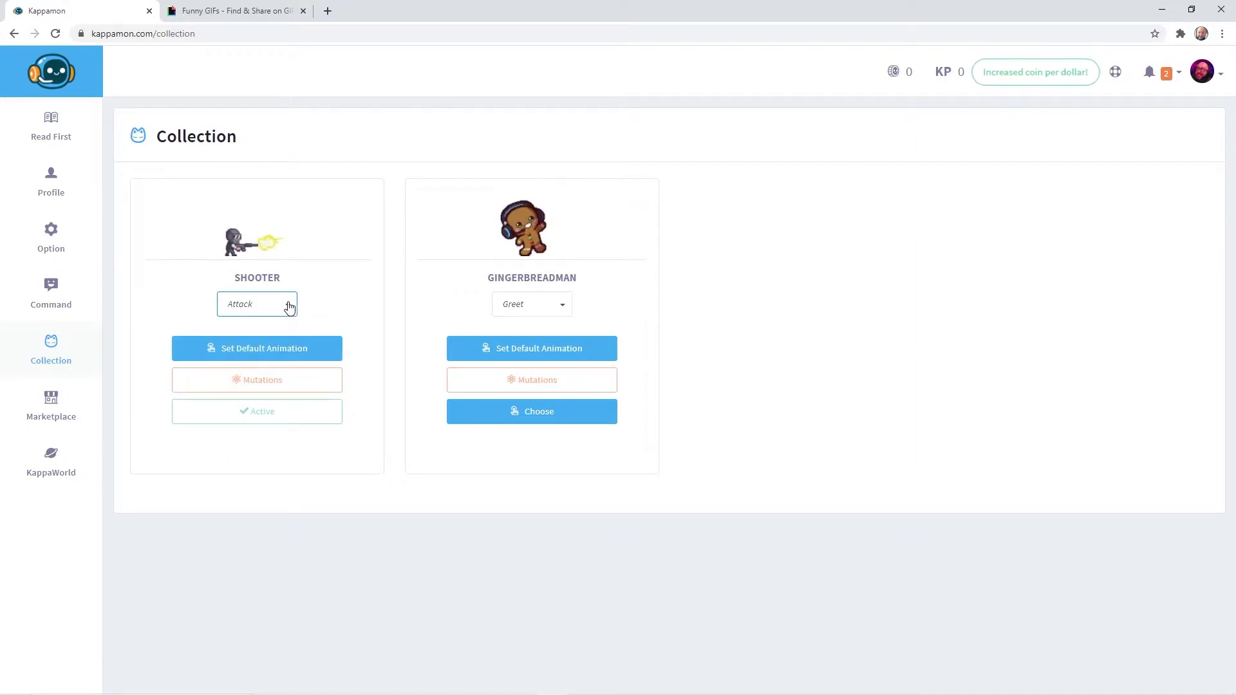
click(290, 306)
click(263, 373)
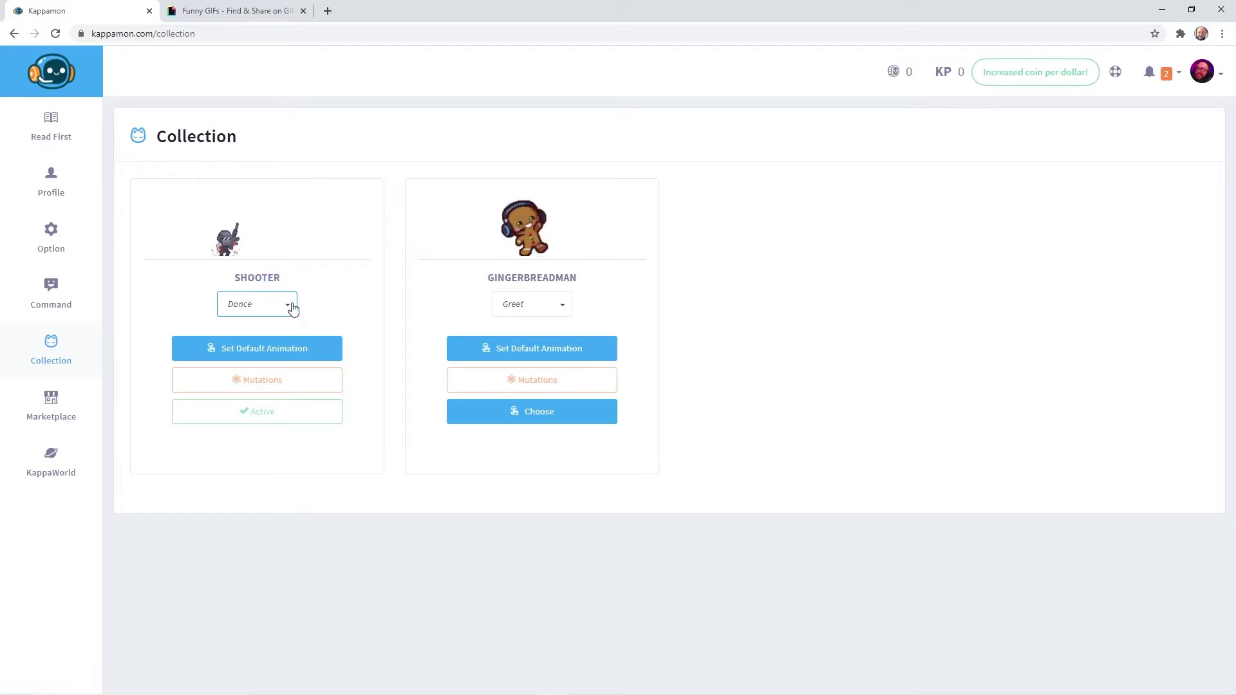
click(291, 307)
click(257, 437)
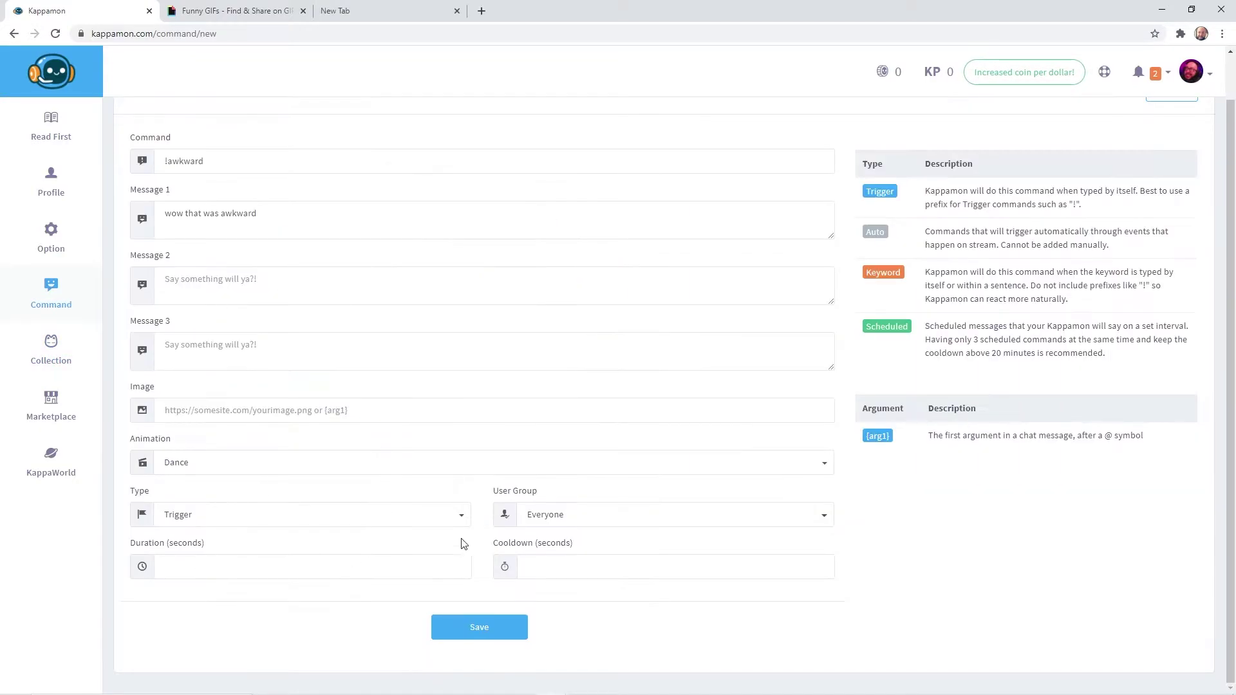
click(455, 525)
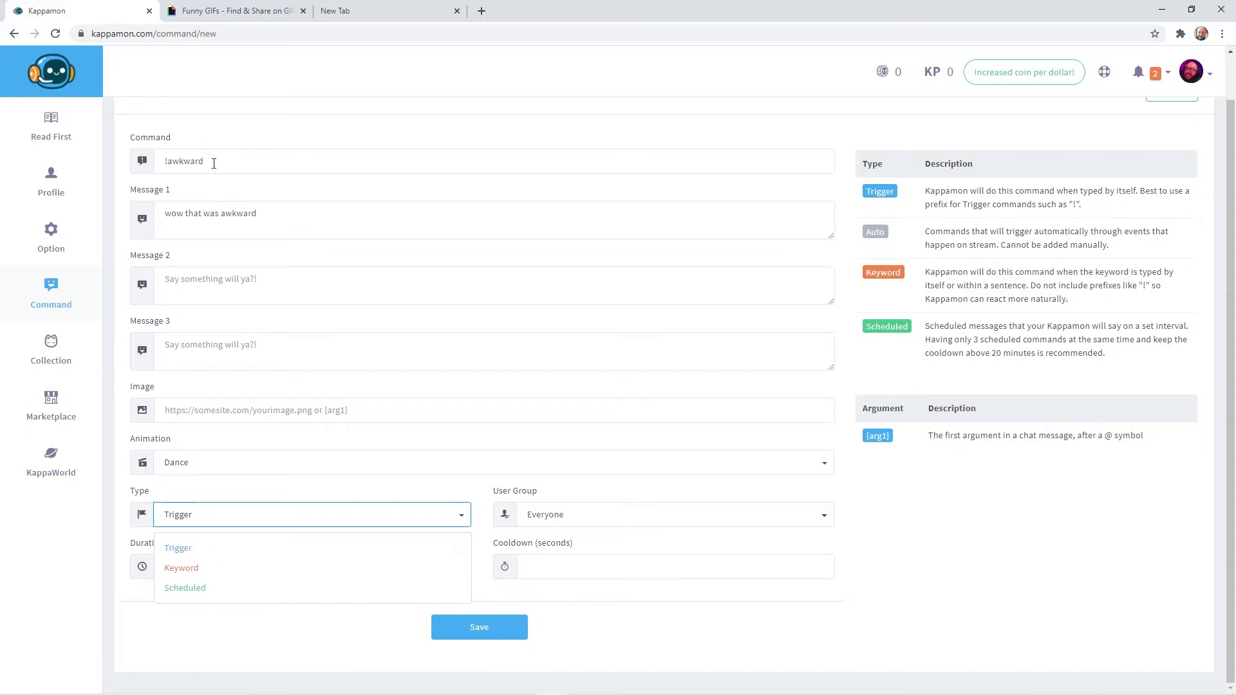
drag(217, 164, 135, 164)
text(omg)
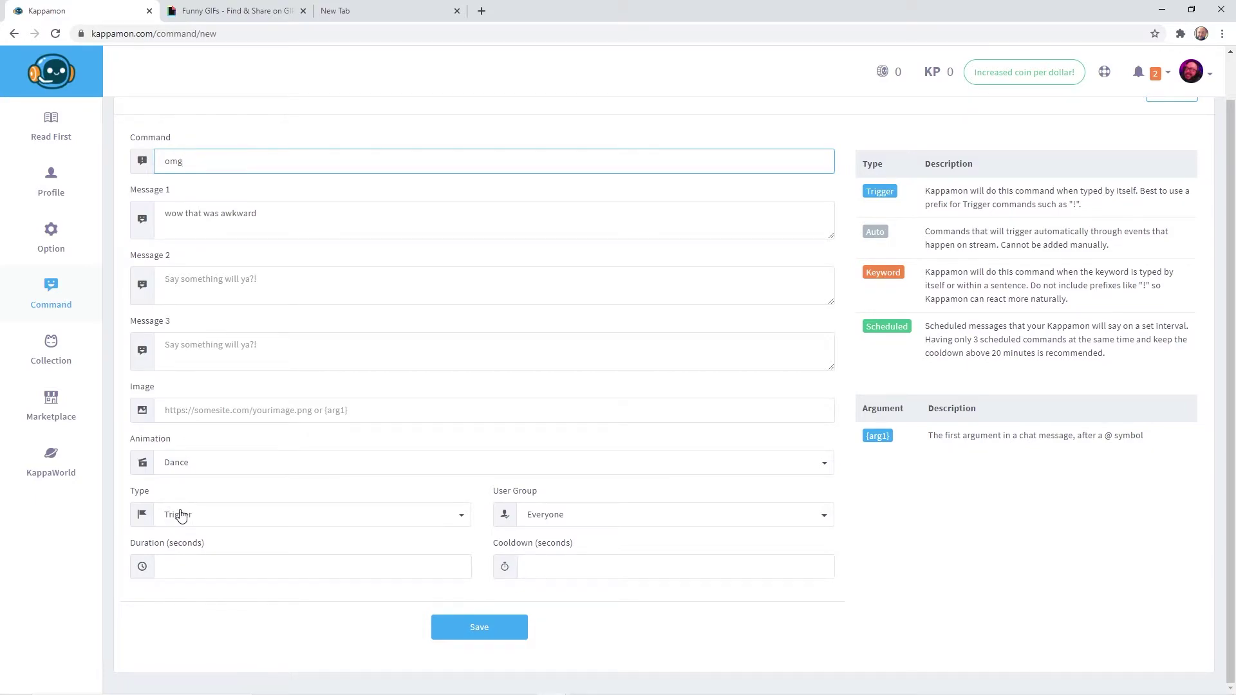
drag(203, 167, 108, 177)
text(!awkward)
- Set the !awkward command's type to Keyword with a 5-second duration and 30-second cooldown, and save it
click(238, 519)
click(215, 569)
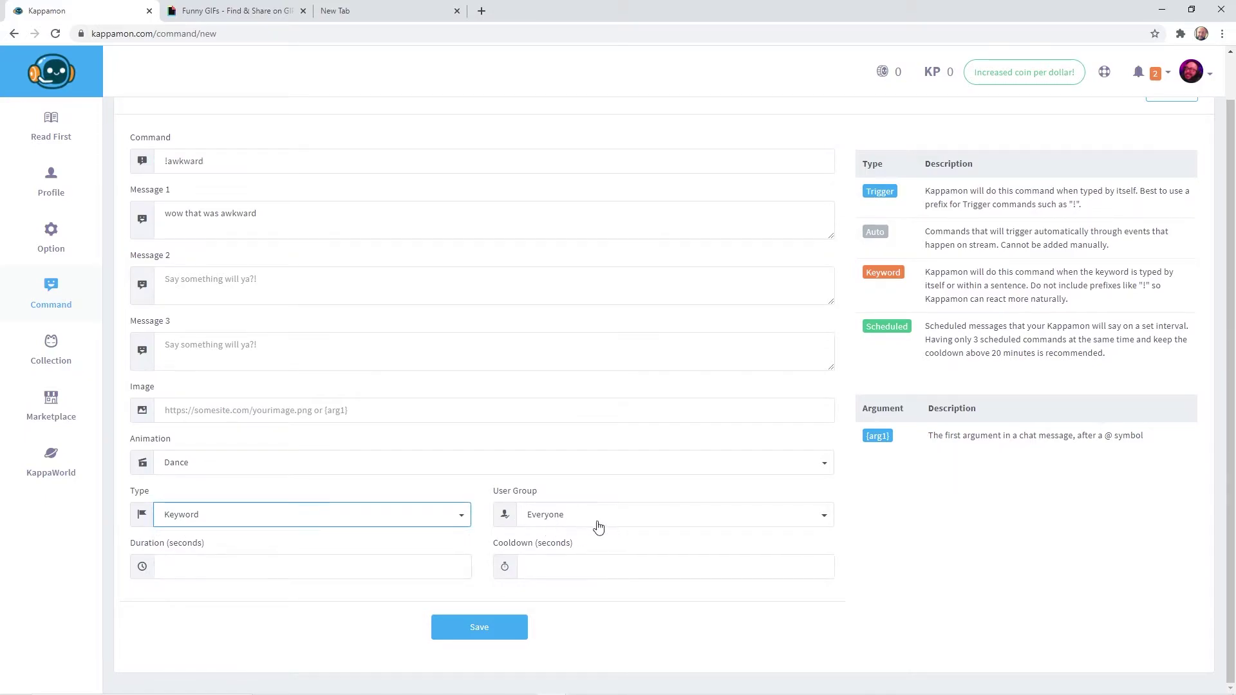
click(221, 564)
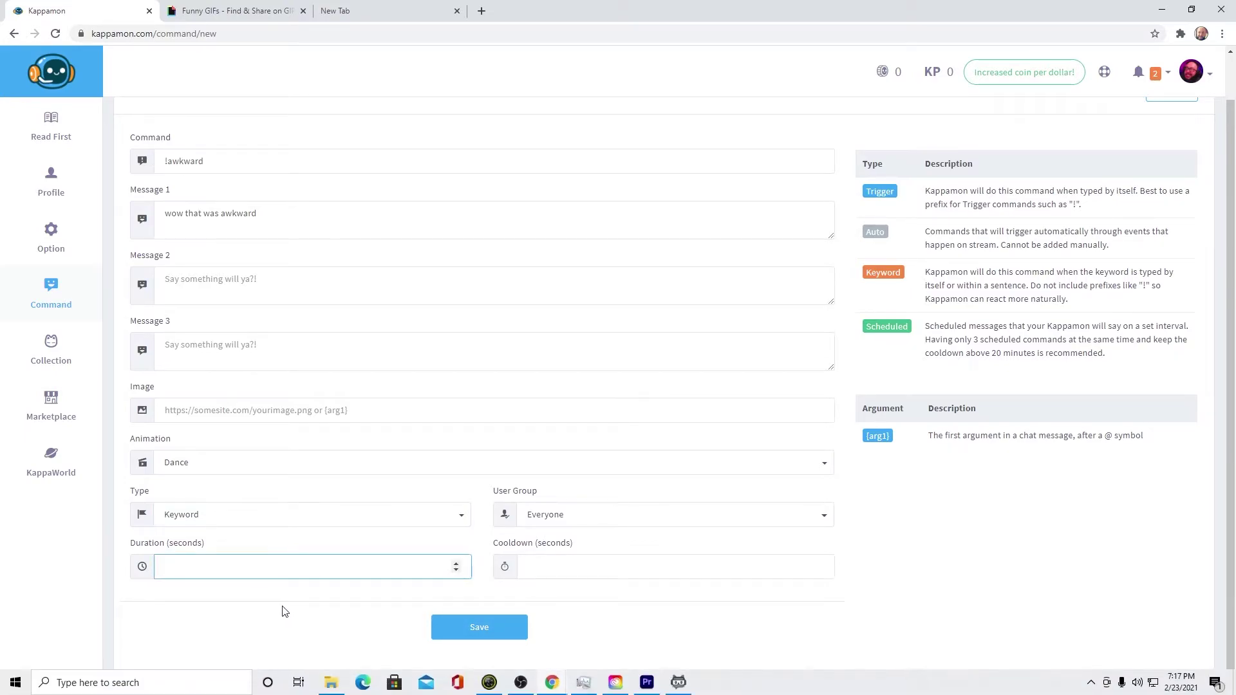
text(5)
click(594, 571)
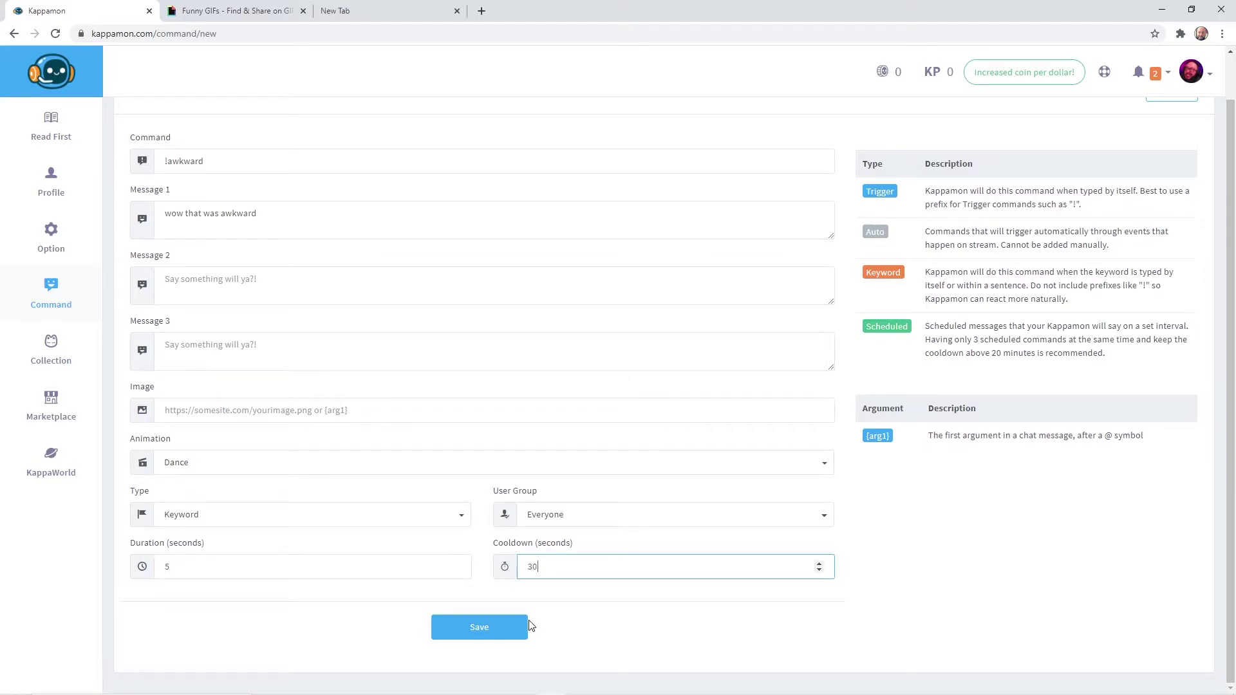
click(728, 633)
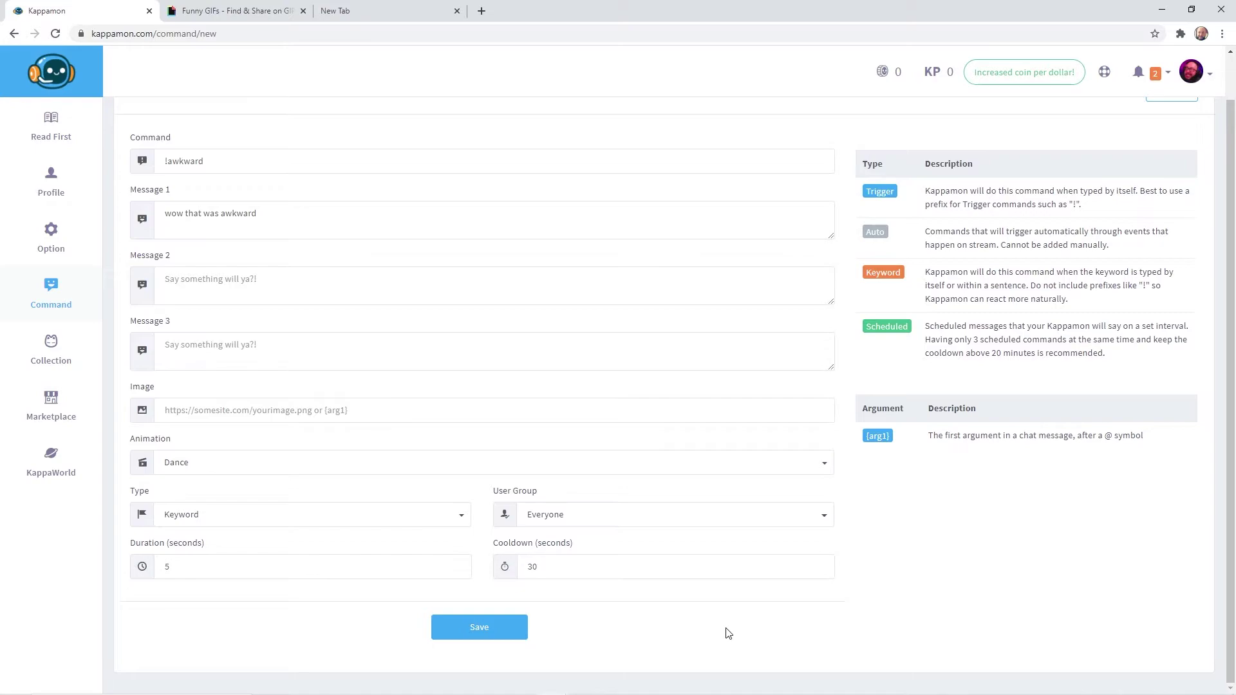
click(479, 627)
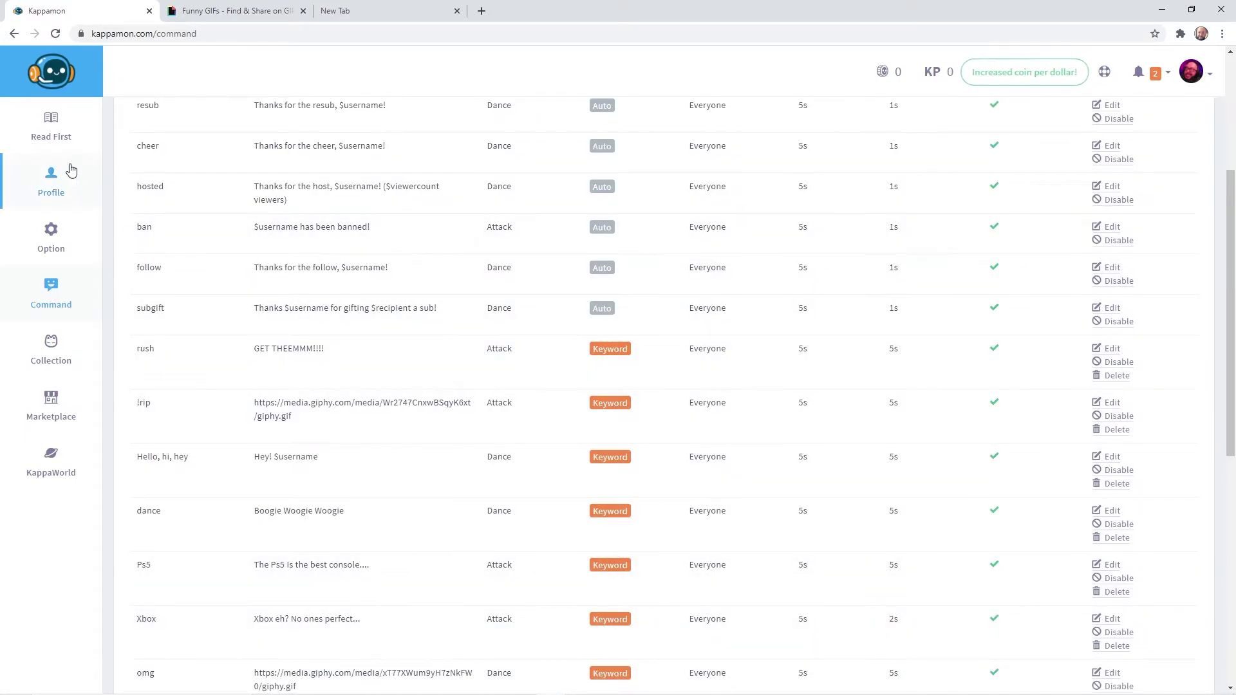
- Reveal the private stream URL in the Kappamon profile and copy it
click(52, 179)
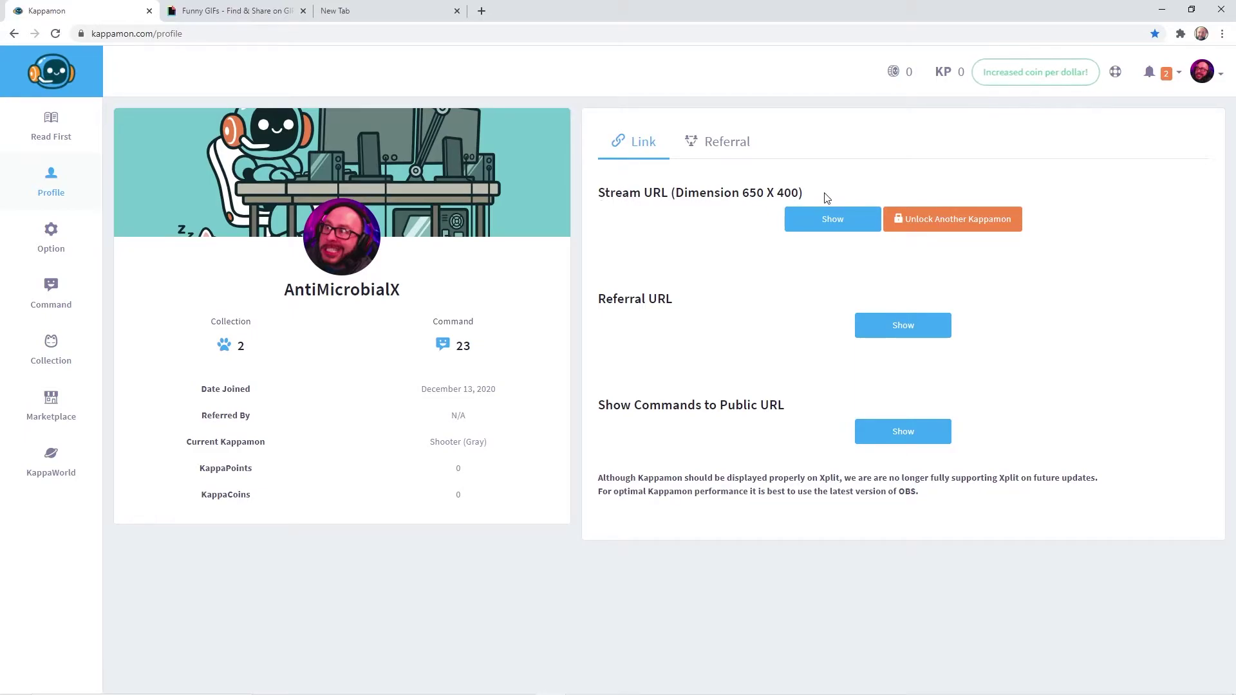
click(801, 220)
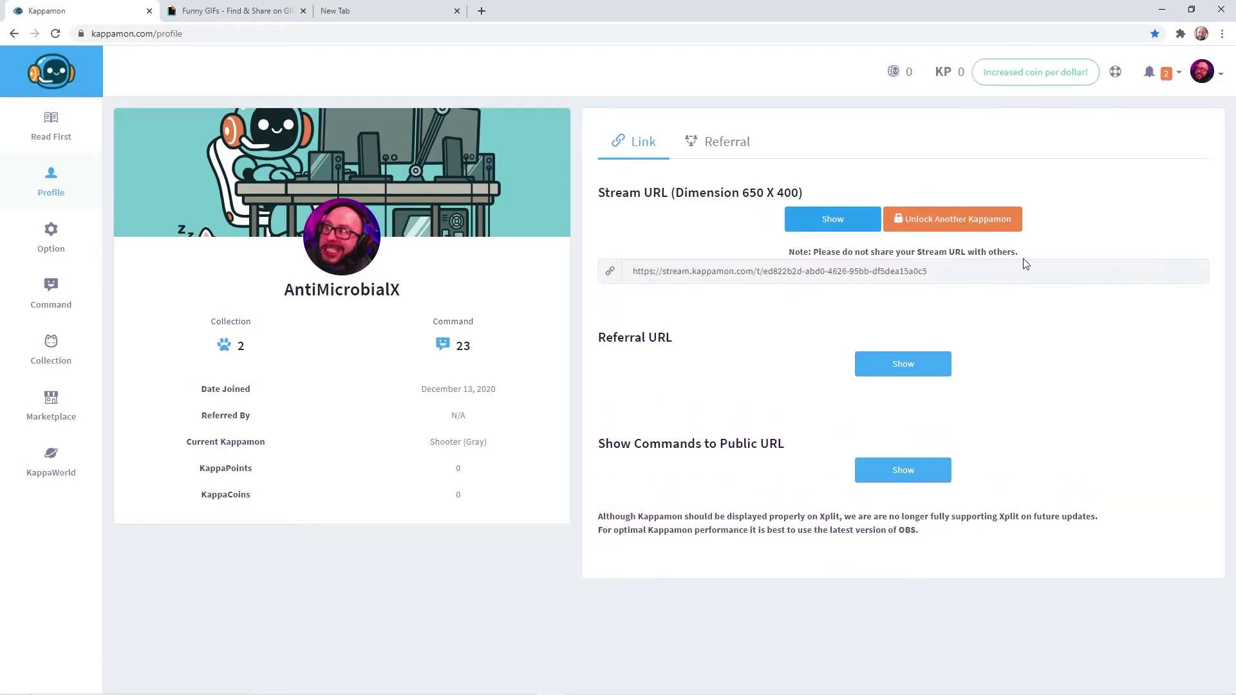
drag(992, 264, 609, 269)
key(ctrl+c)
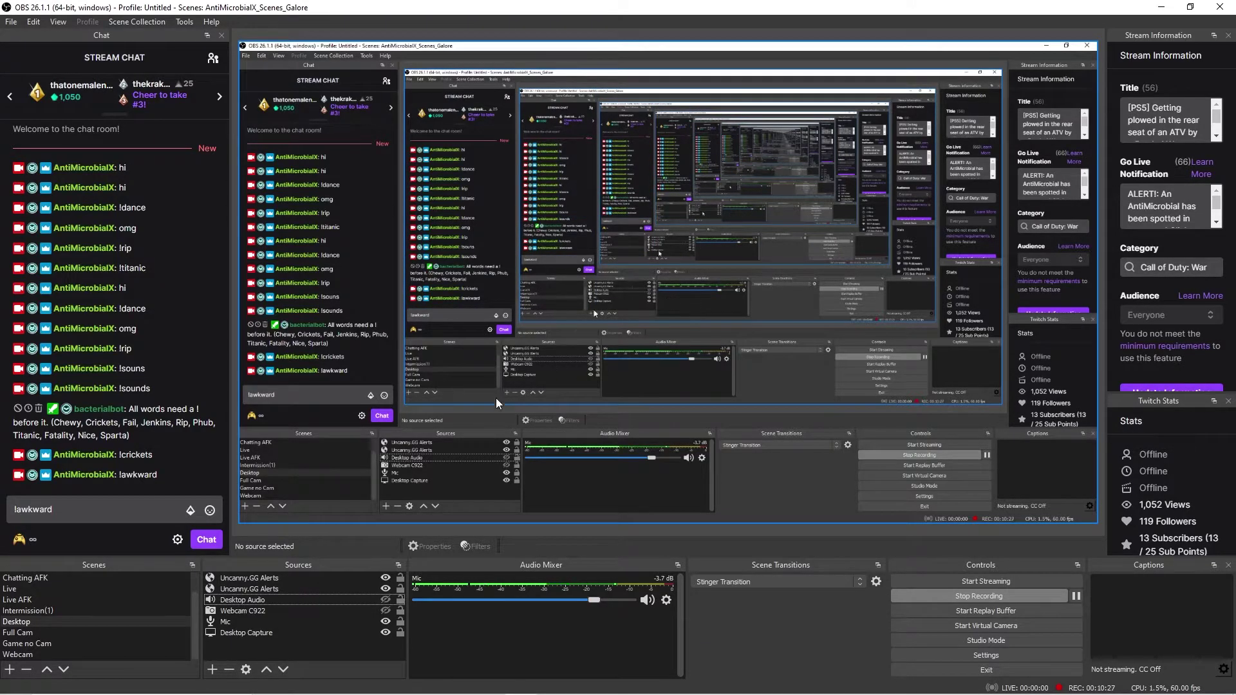
- Switch to OBS and add a browser source named Pet to the Desktop scene, using the copied private stream URL
click(213, 669)
click(264, 480)
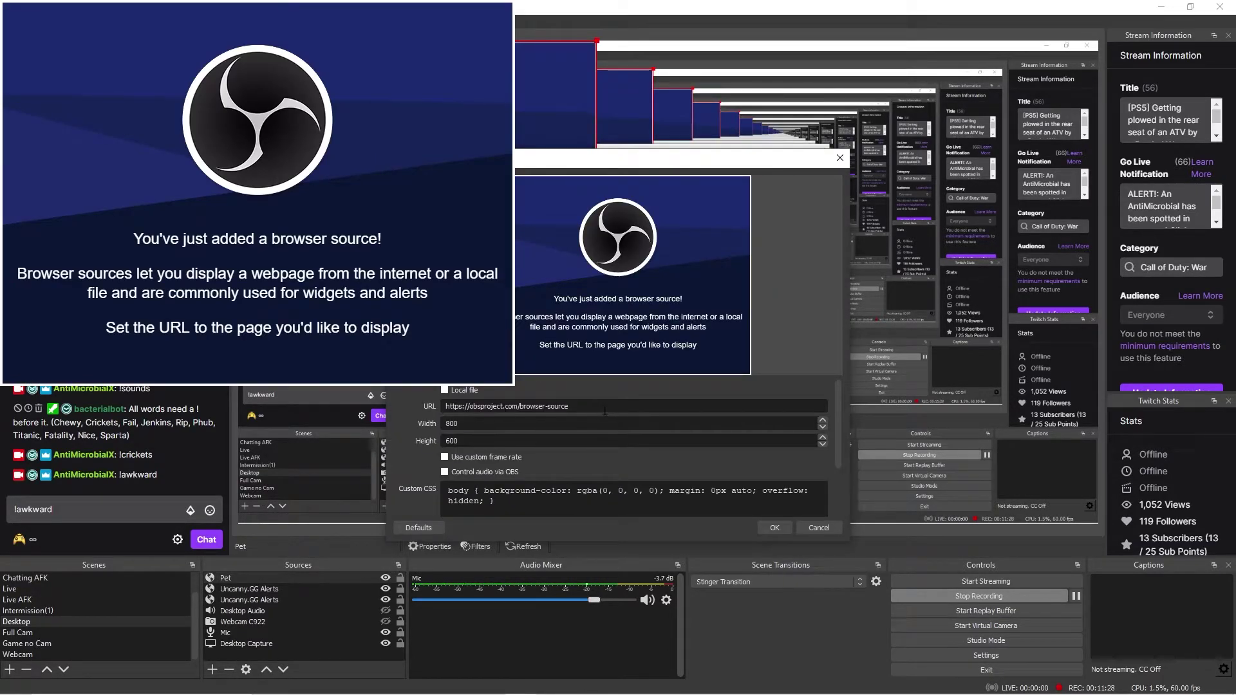
triple_click(604, 406)
key(ctrl+v)
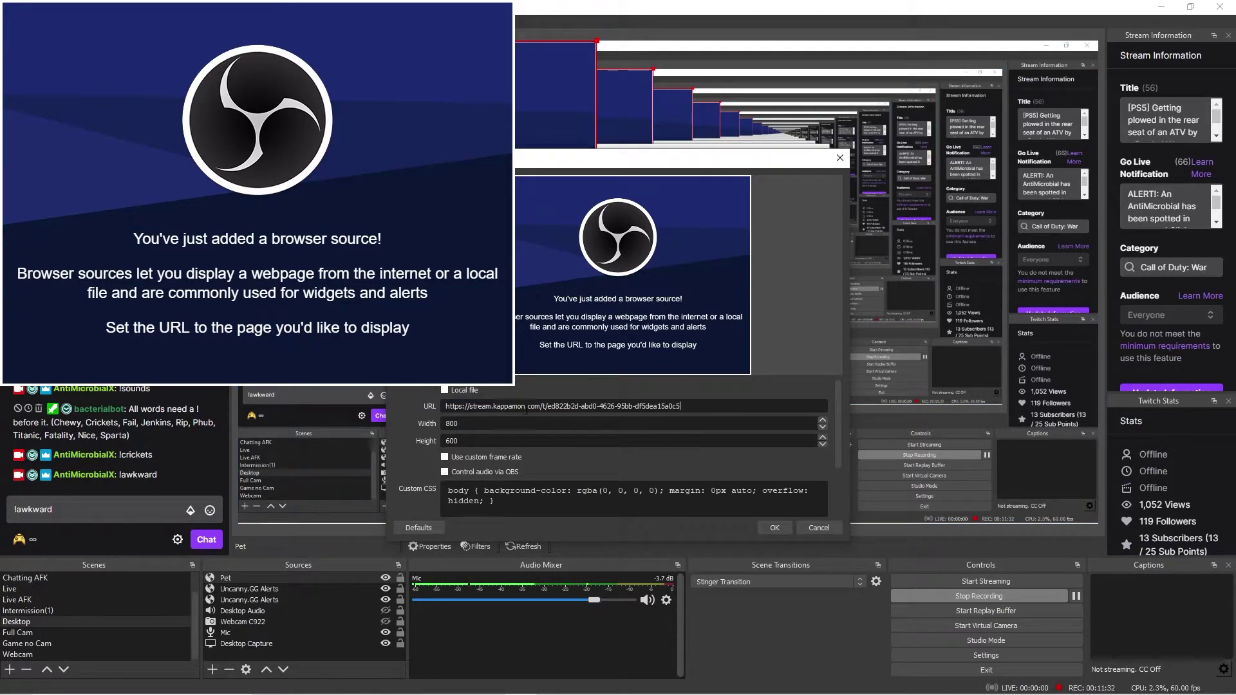
click(775, 528)
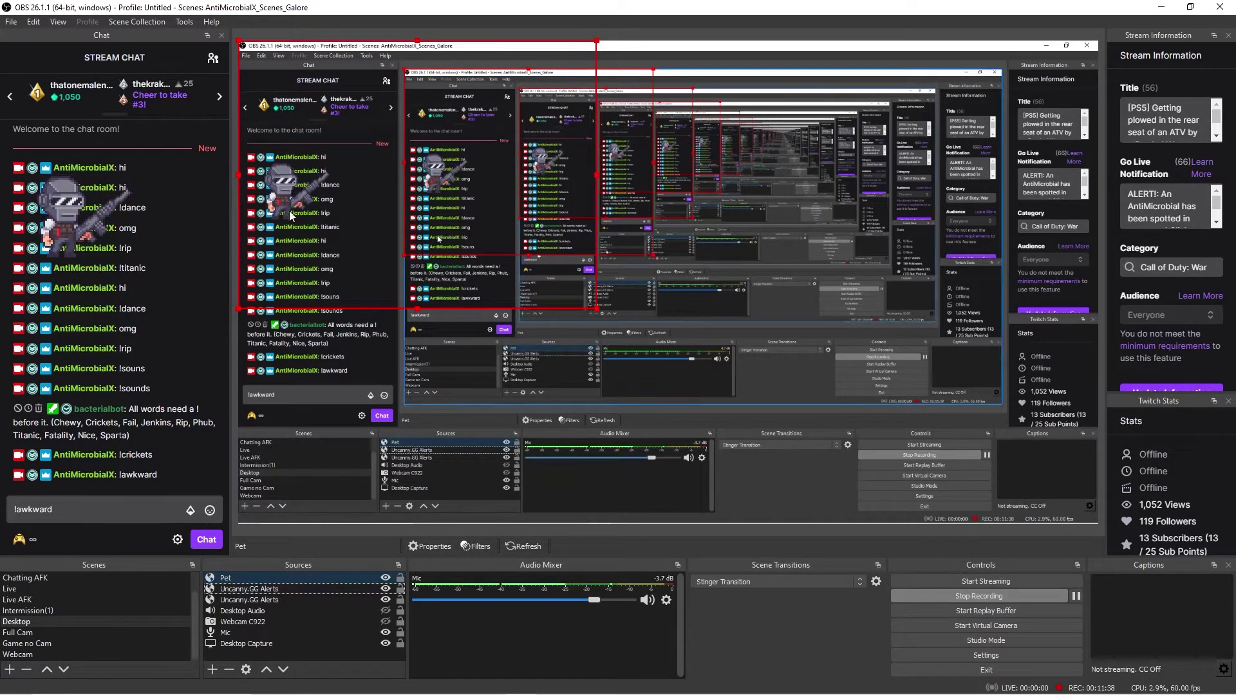
- Copy the direct GIF link of the Dog Smile GIF on GIPHY and paste it as the !awkward command's image
scroll(39, 596, up, 1)
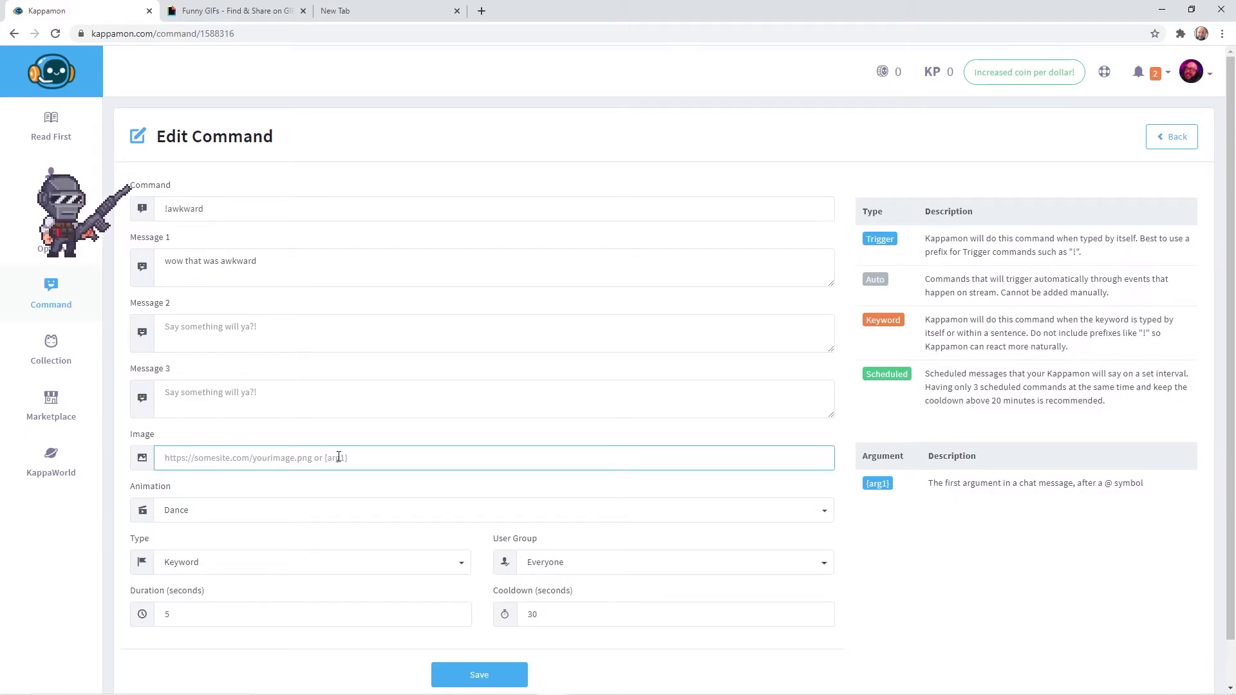
click(232, 11)
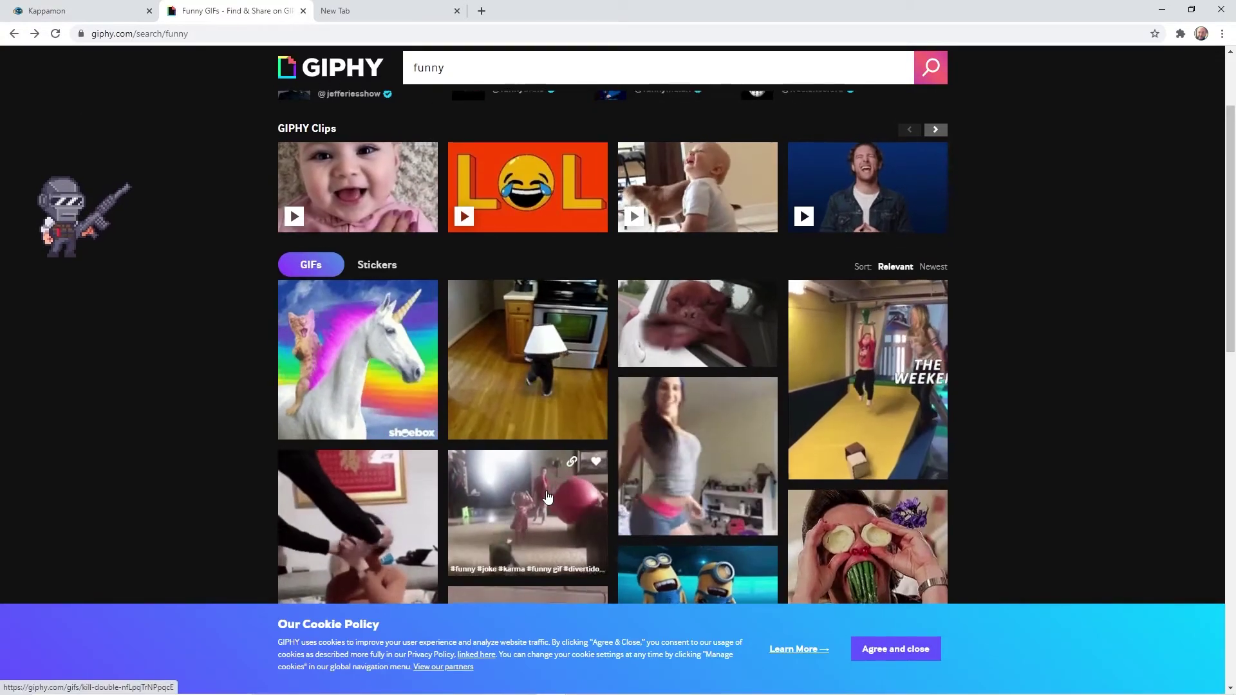
scroll(606, 466, down, 2)
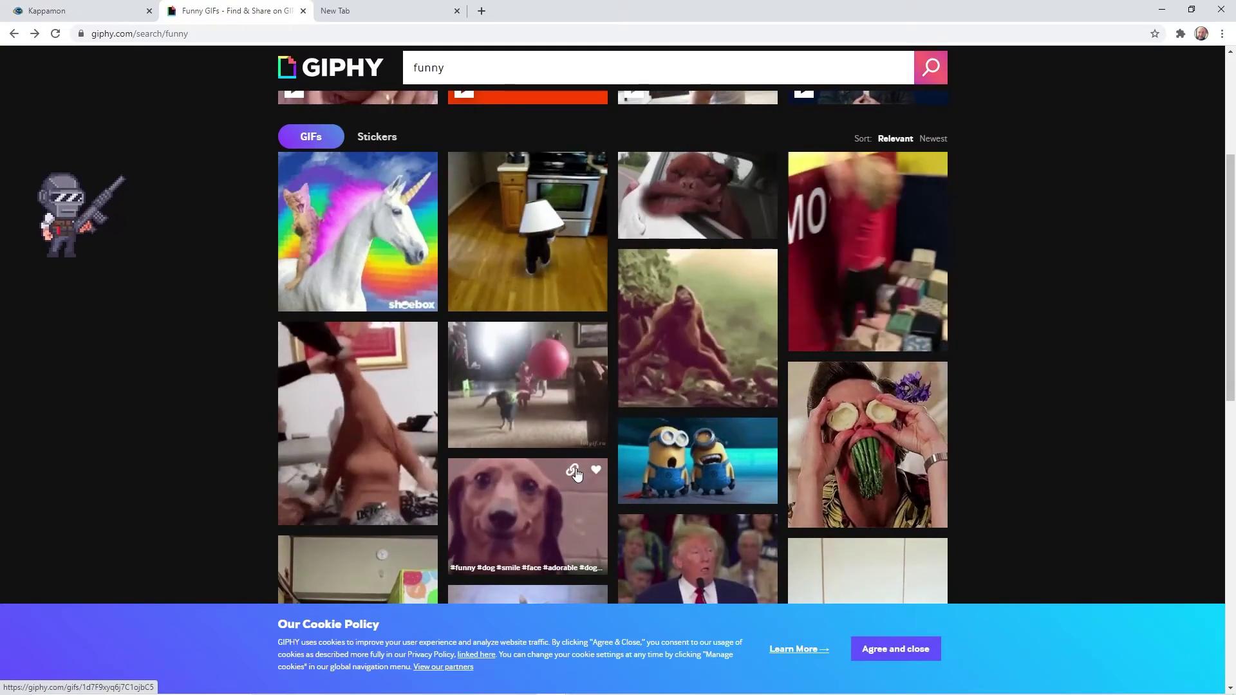
click(506, 467)
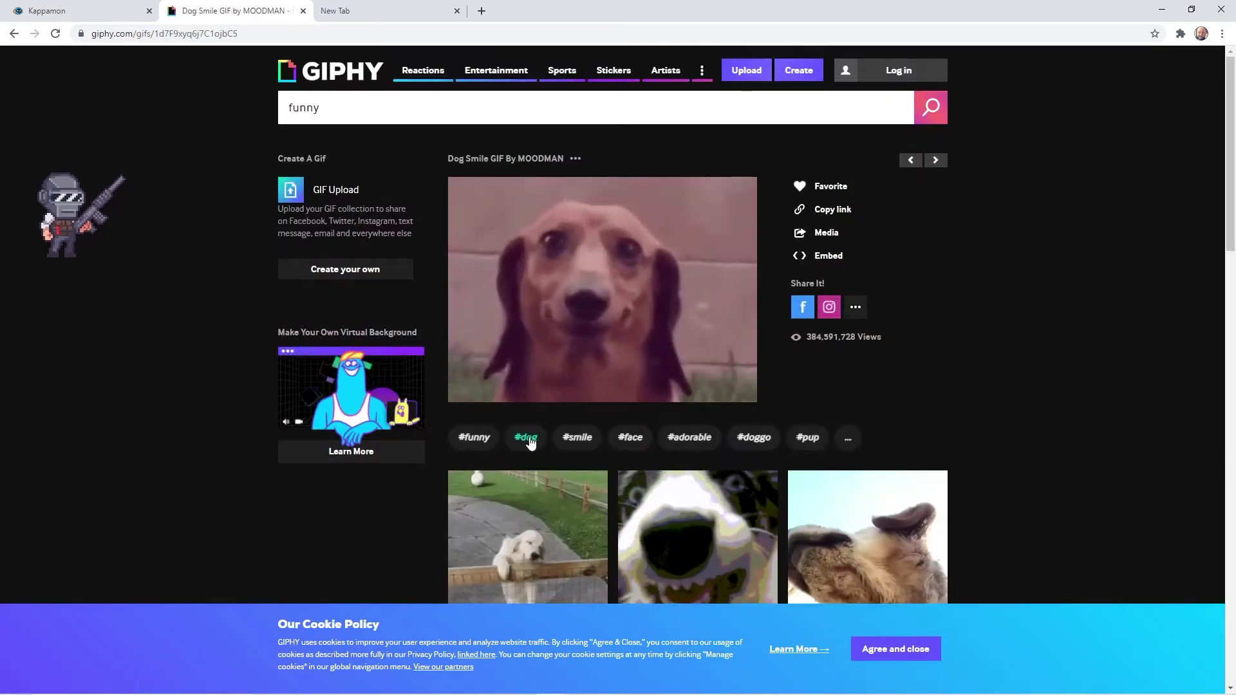
click(823, 213)
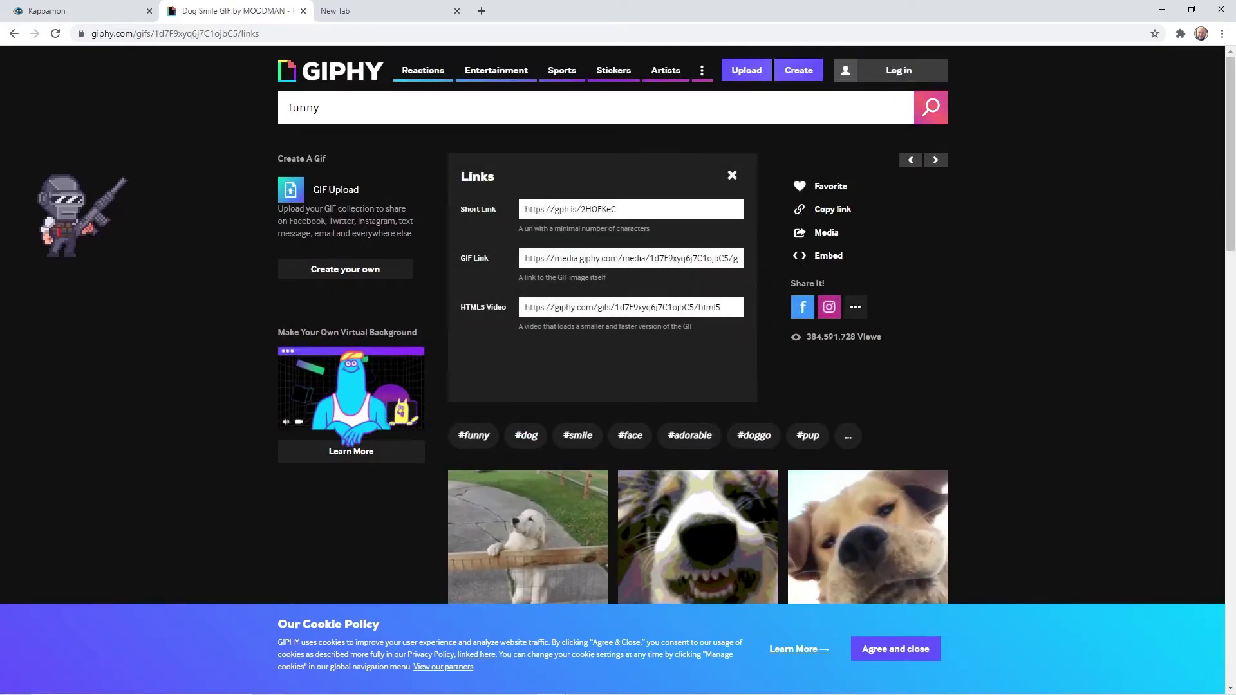
click(568, 259)
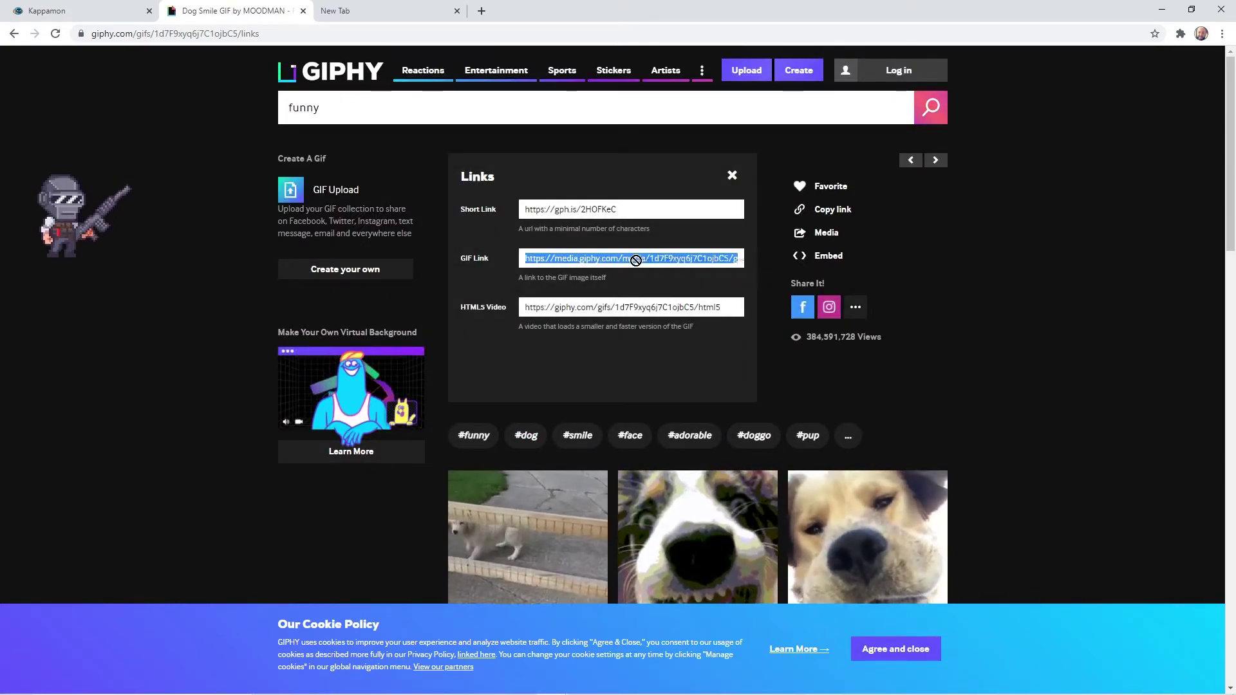
click(524, 259)
drag(523, 259, 804, 269)
key(ctrl+c)
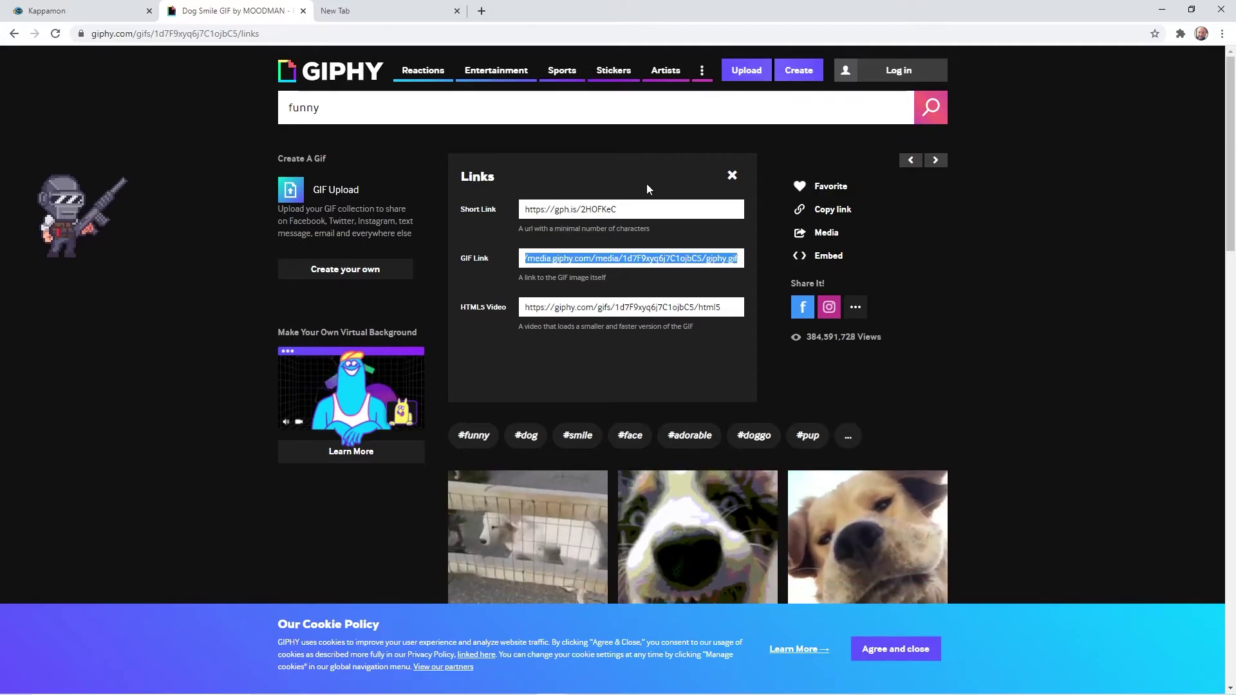
key(ctrl+shift+Tab)
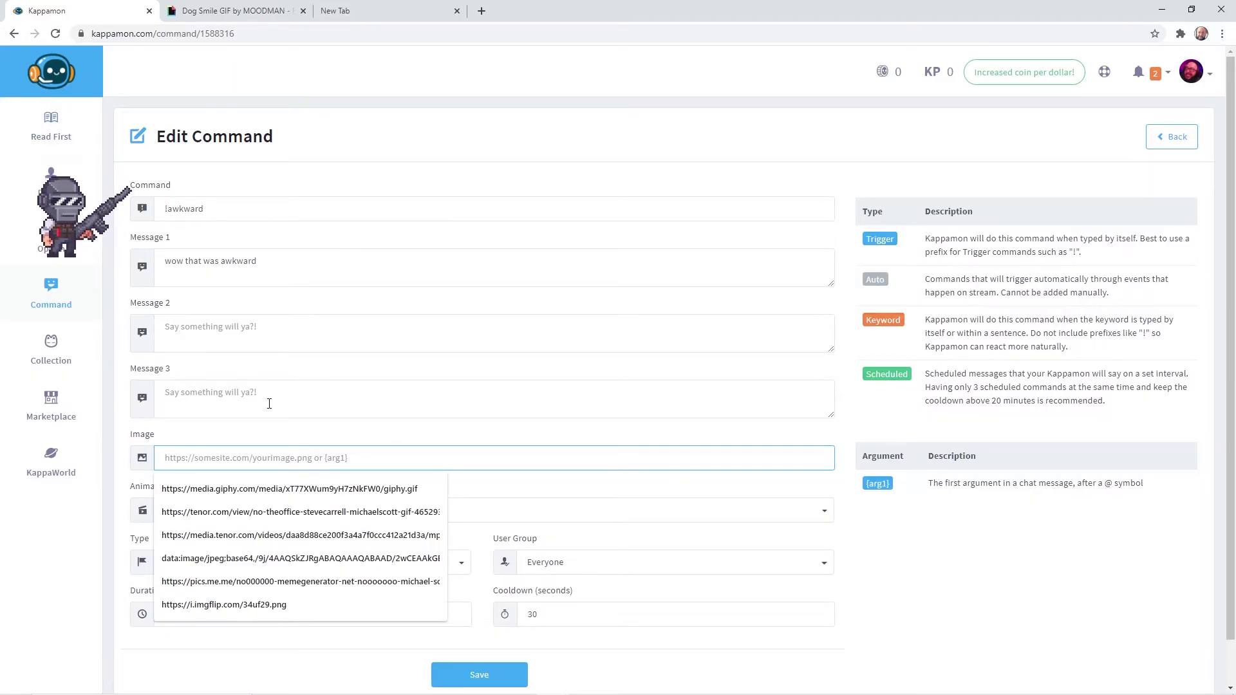
key(ctrl+v)
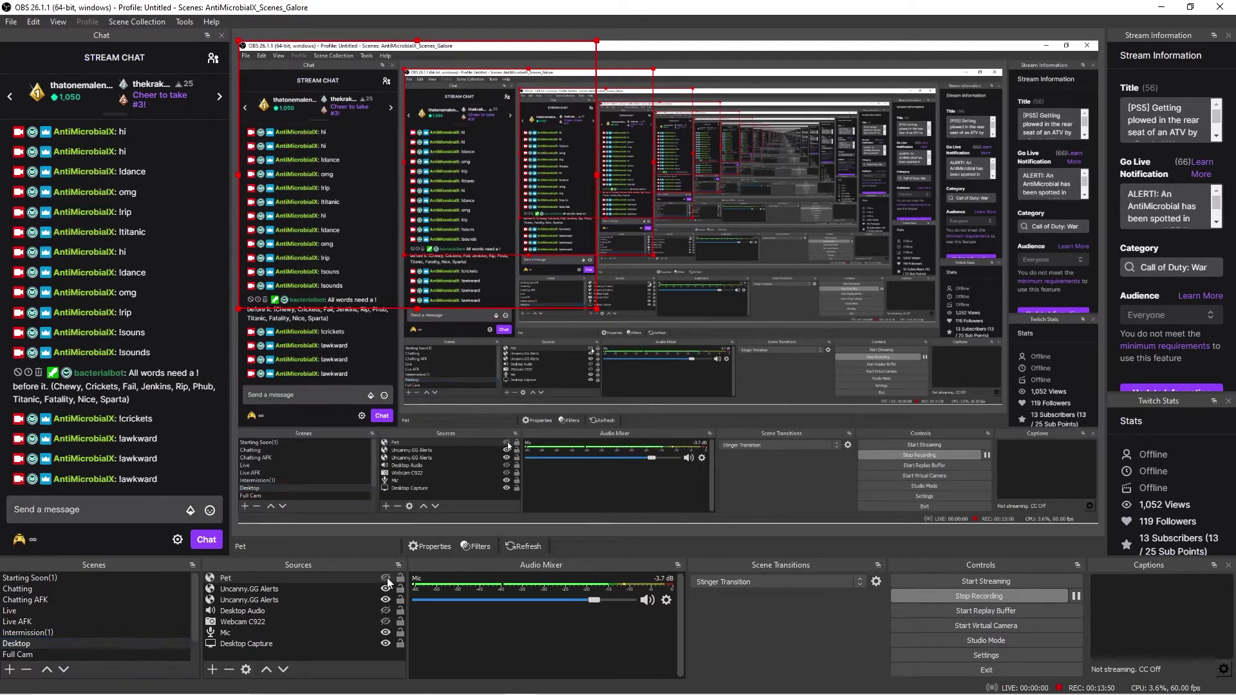
- Switch to OBS and make the Pet source visible in the Desktop scene
click(385, 579)
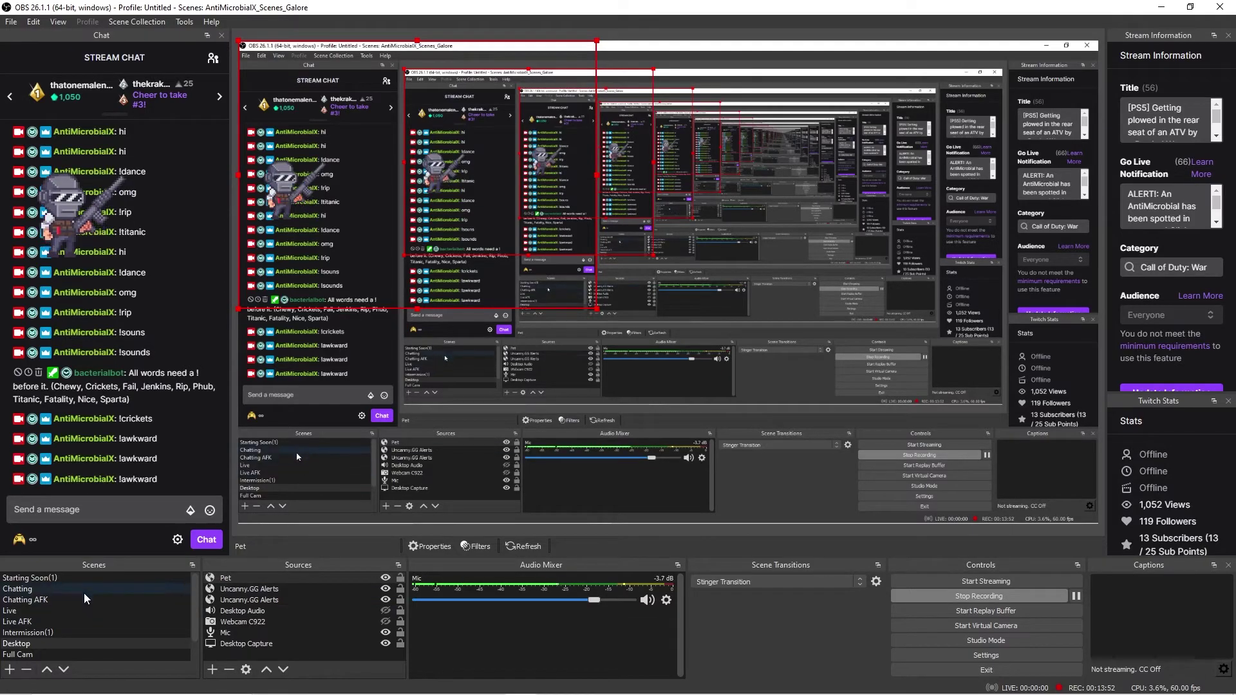